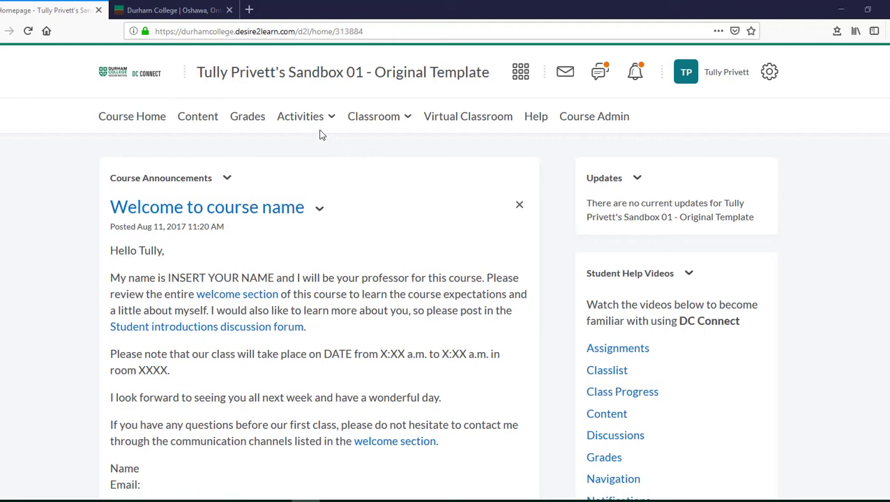
Create a new quiz in the course named Final Test and open its question editor
left_click(309, 120)
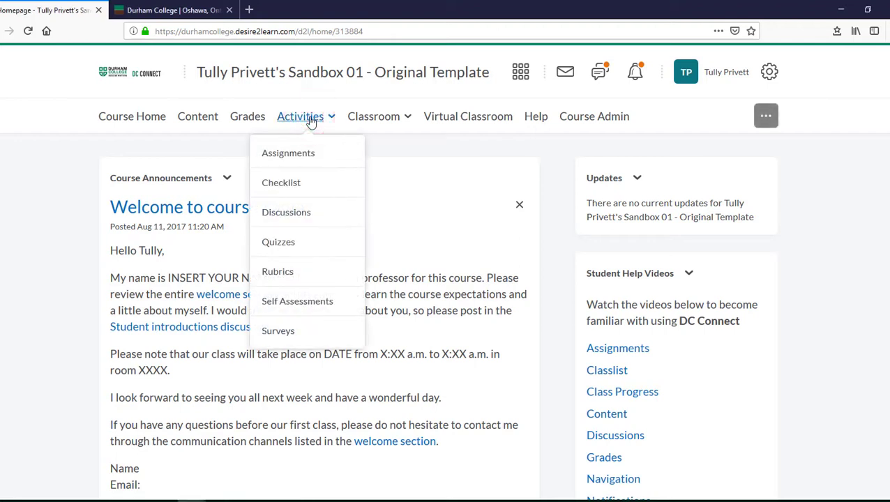
left_click(308, 241)
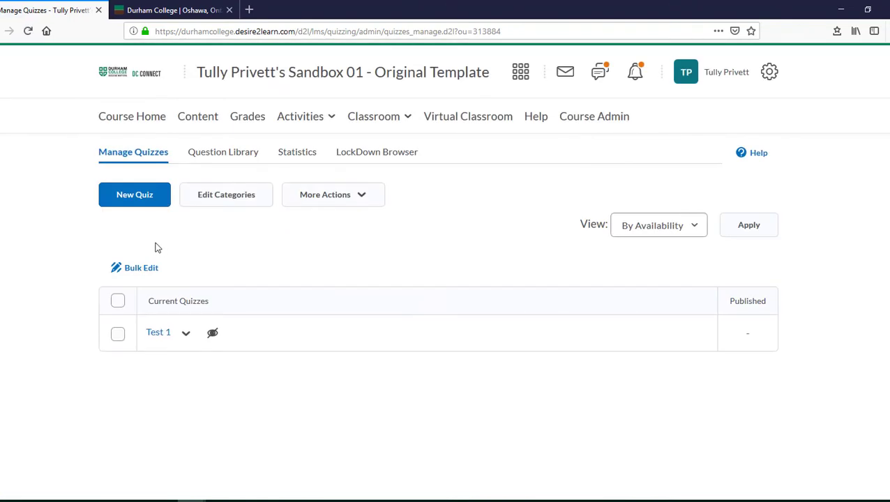
left_click(140, 206)
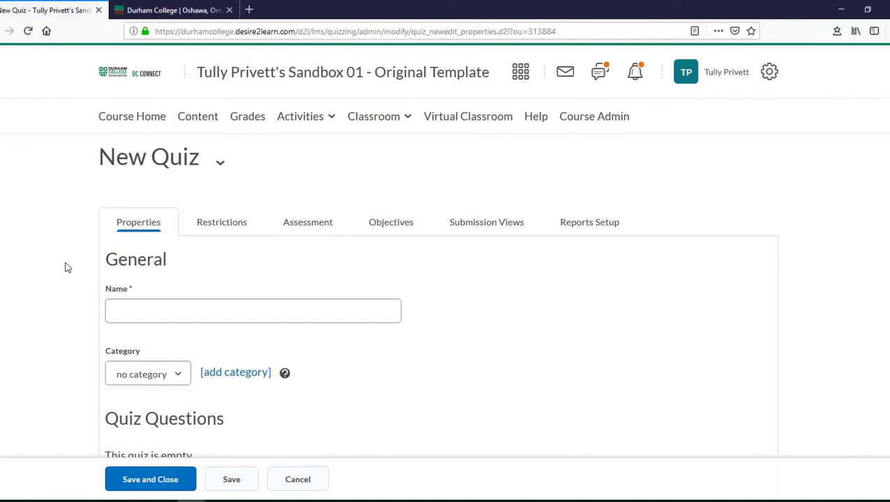
scroll(66, 267, "down", 2)
scroll(66, 266, "down", 1)
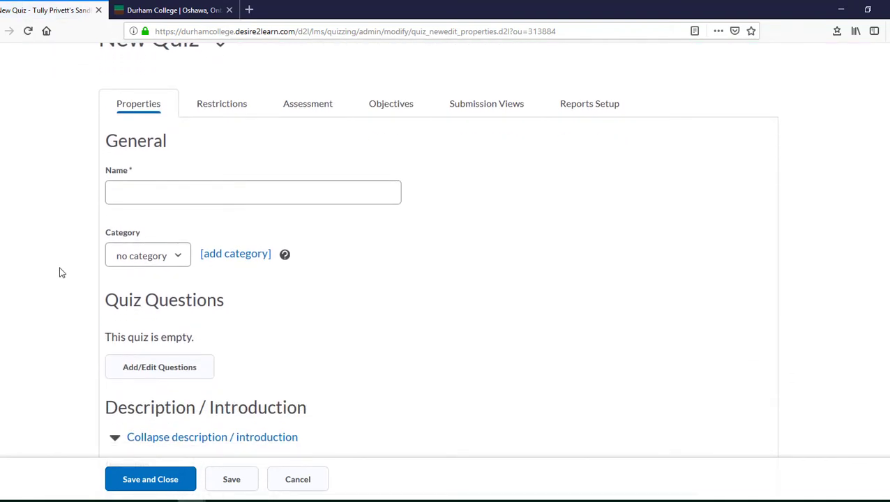
left_click(125, 198)
type("Final Test")
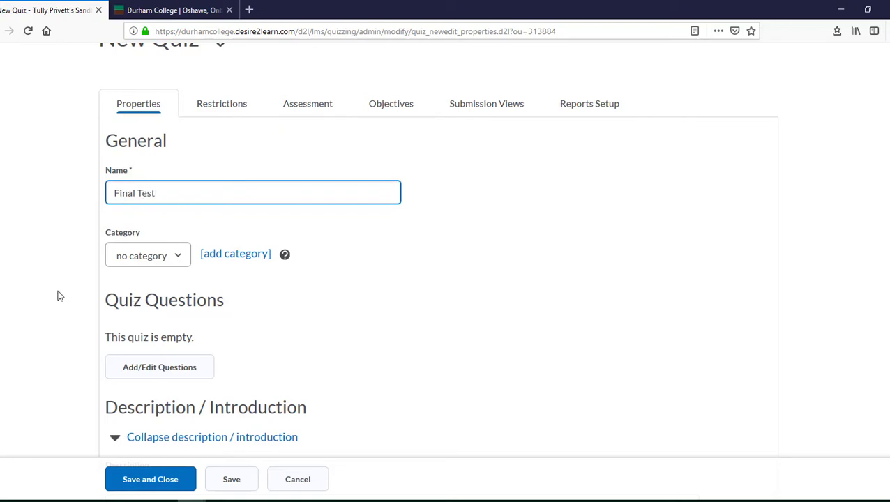
scroll(58, 296, "down", 1)
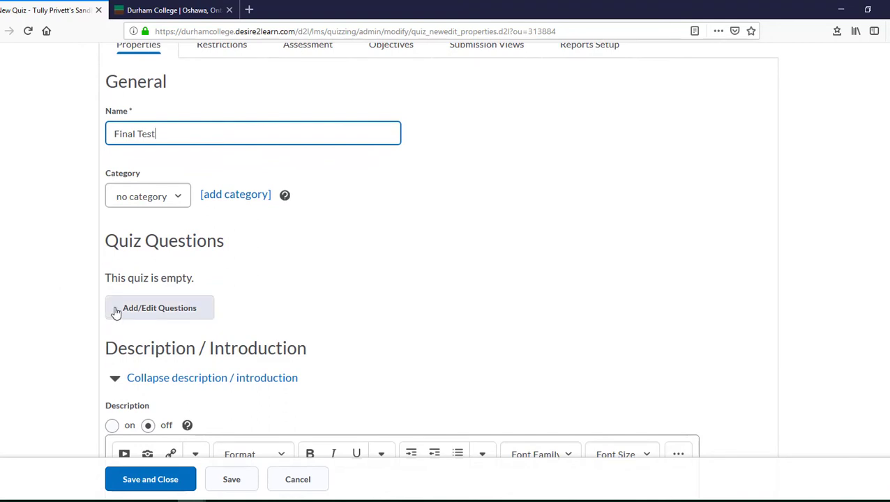
left_click(162, 312)
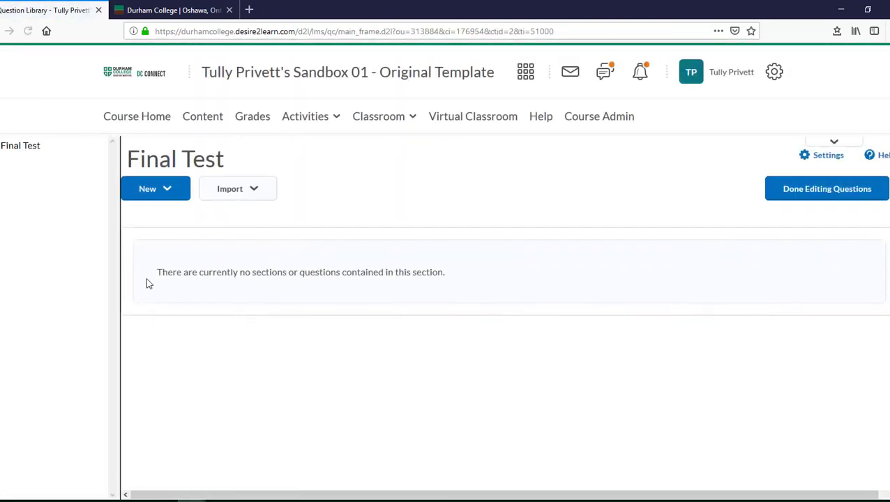
left_click(249, 195)
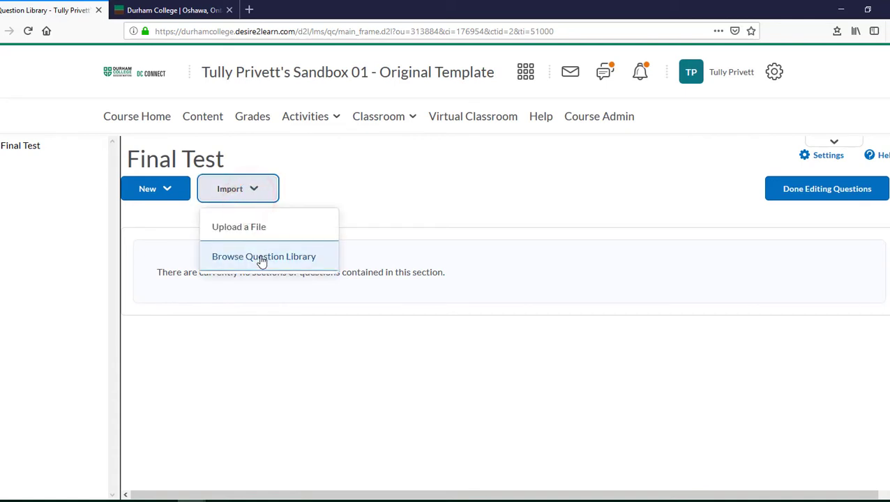
left_click(357, 206)
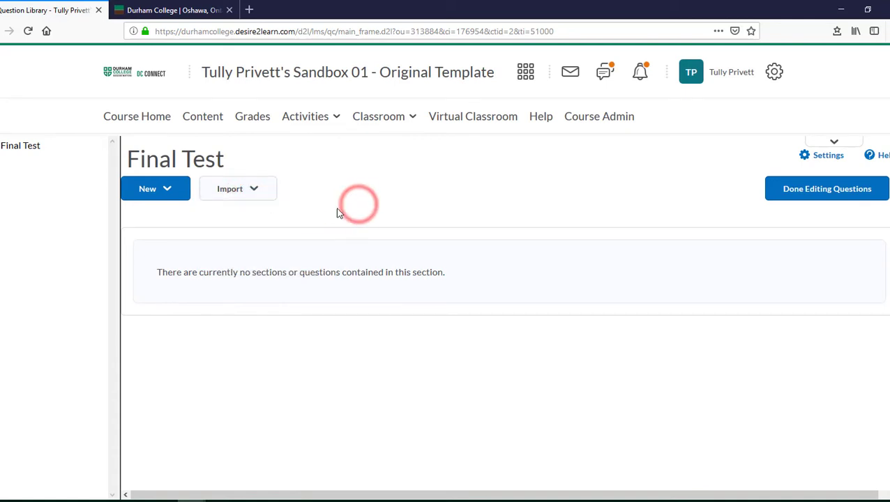
left_click(183, 198)
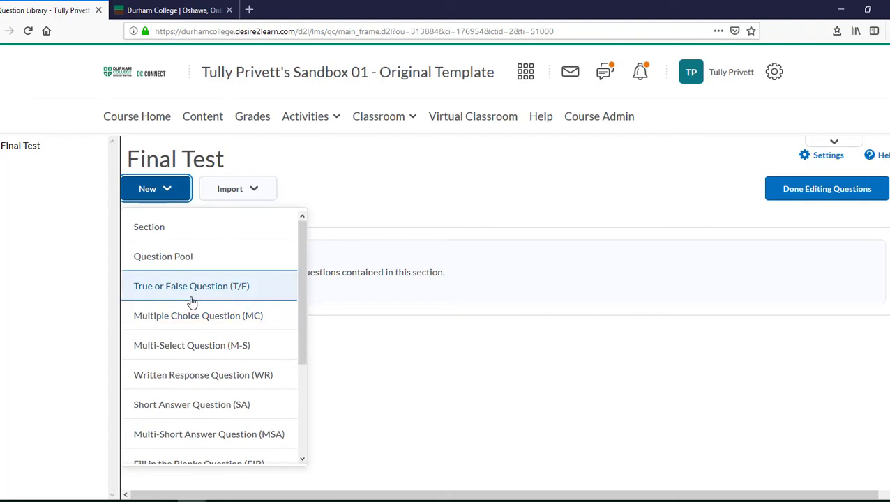
left_click(362, 348)
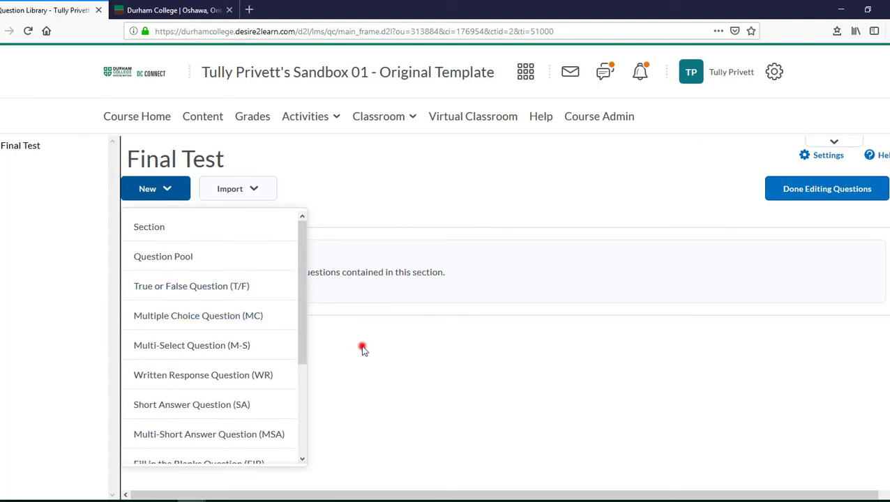
Import the yesterday, today and tomorrow multiple-choice questions from the question library into Final Test and finish editing questions
left_click(257, 193)
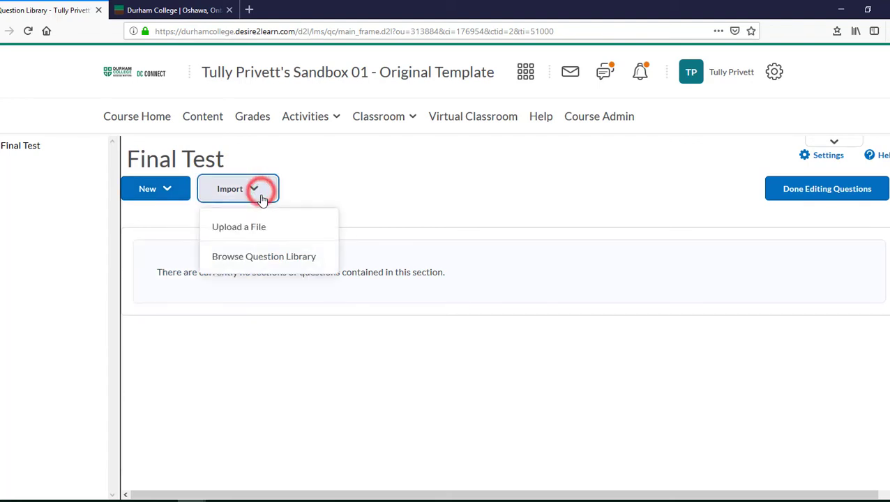
left_click(283, 259)
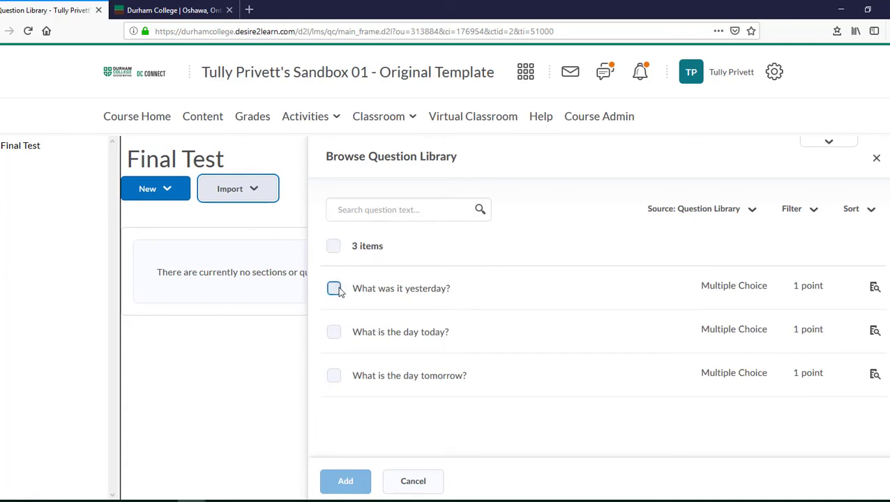
left_click(335, 288)
left_click(334, 332)
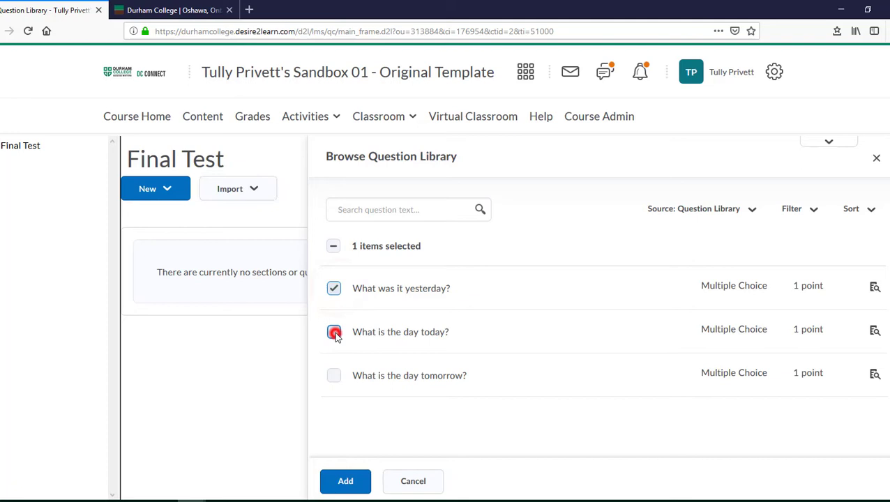
left_click(333, 377)
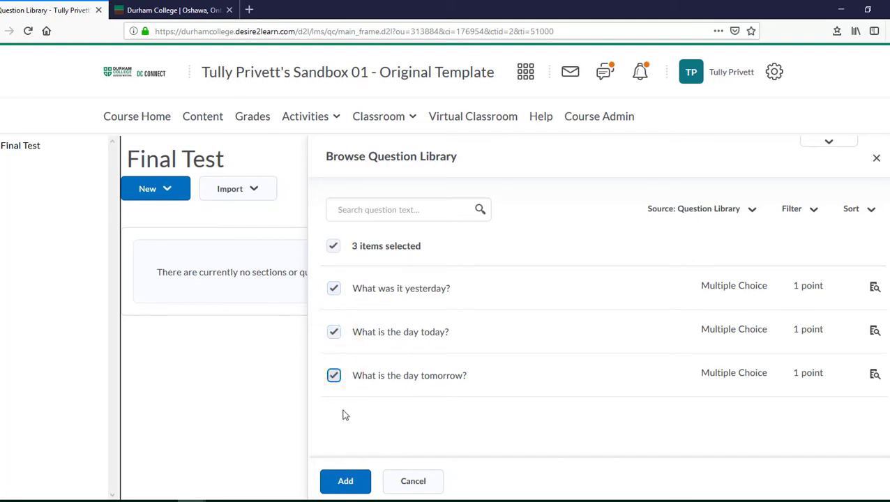
left_click(350, 481)
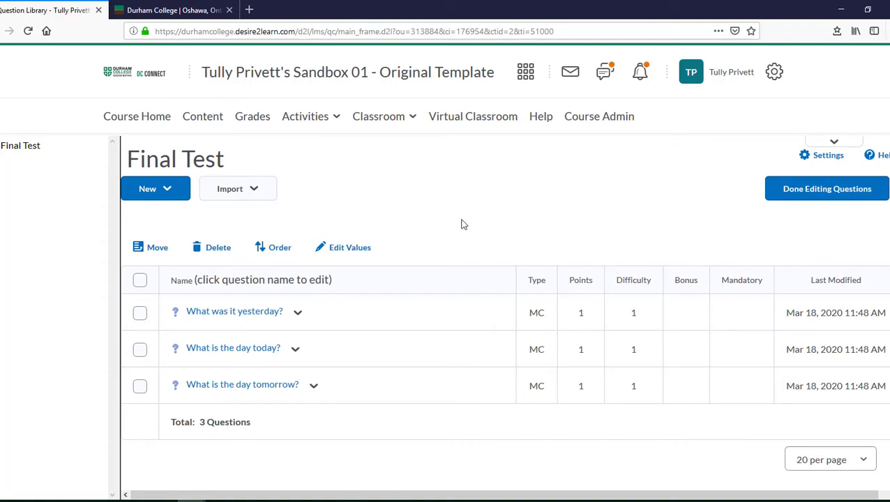
left_click(792, 195)
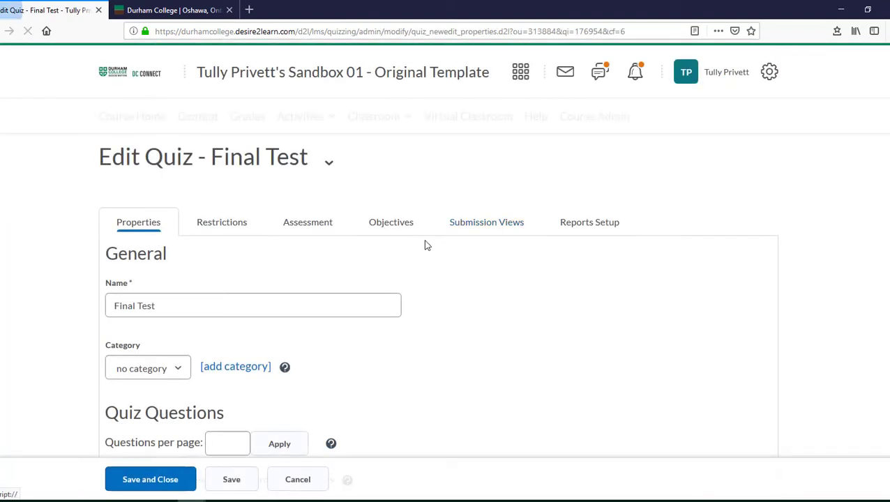
Enable a start date in the quiz's restrictions and set it to 3/23/2020 at 9:00 AM
scroll(58, 297, "down", 3)
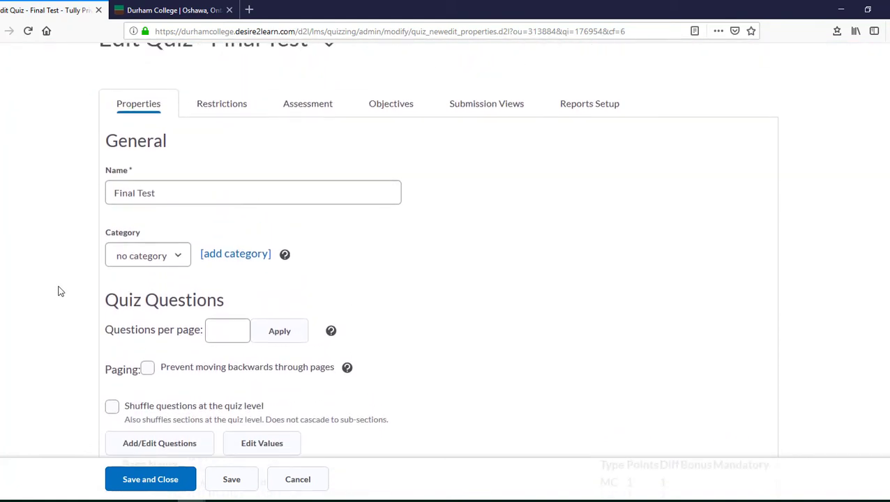
left_click(219, 108)
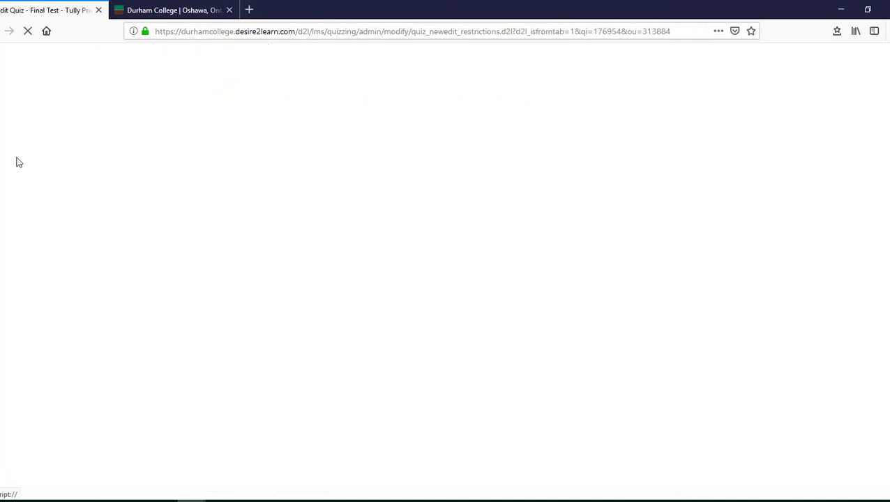
scroll(28, 227, "down", 3)
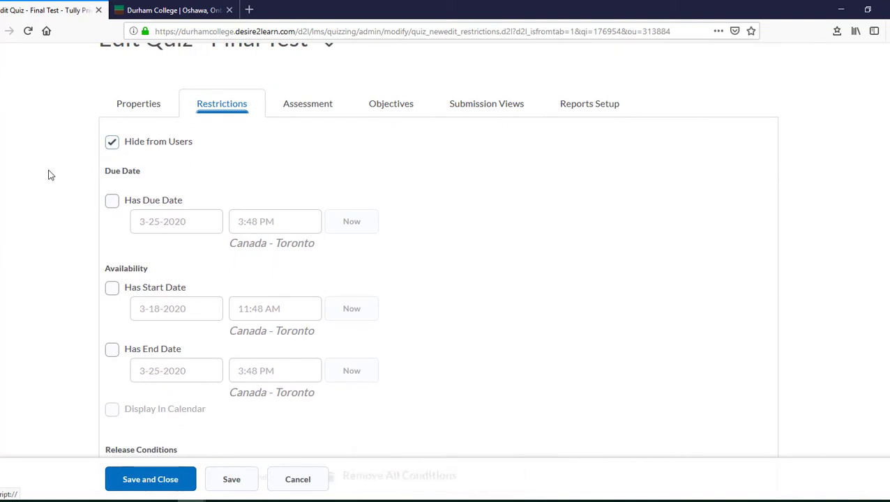
scroll(50, 177, "down", 1)
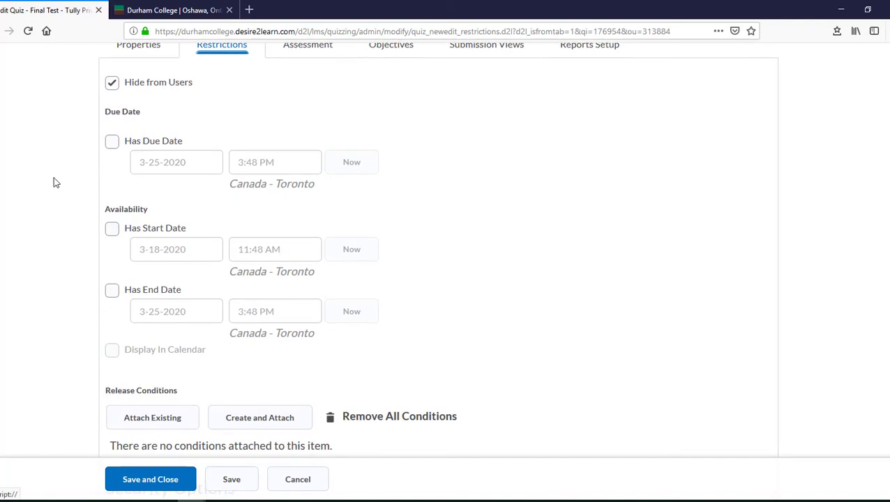
left_click(112, 229)
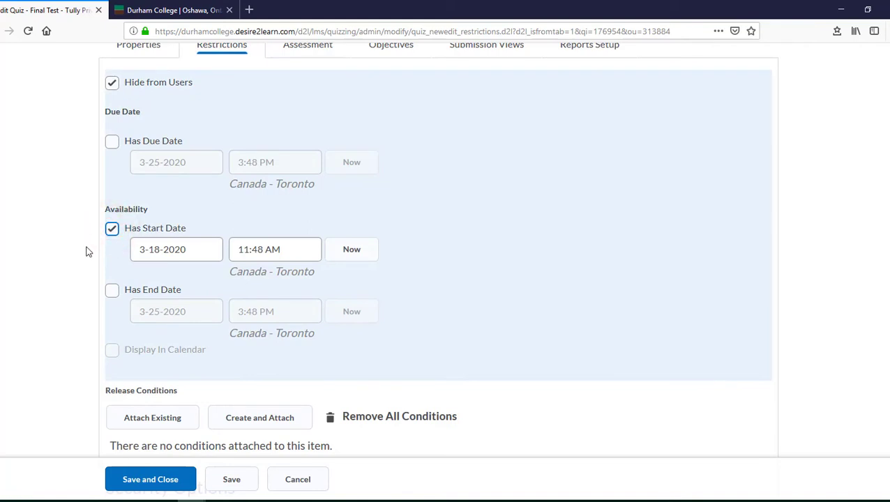
left_click(183, 253)
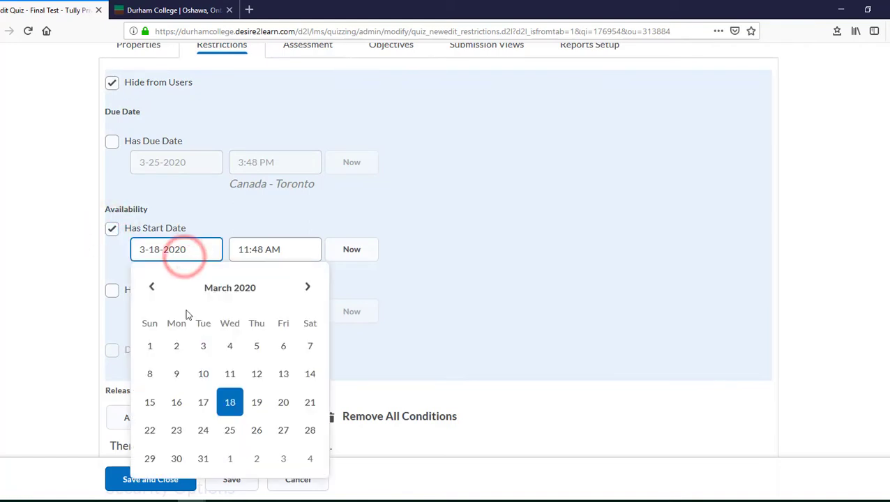
left_click(176, 430)
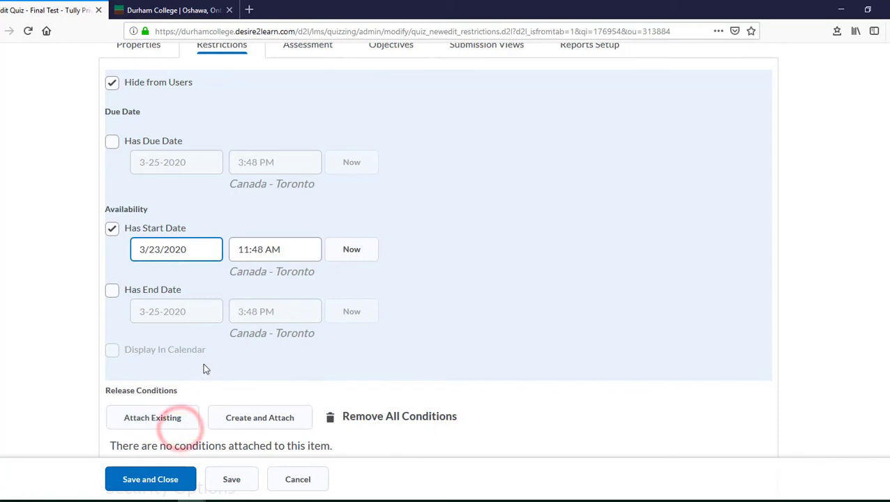
left_click(294, 253)
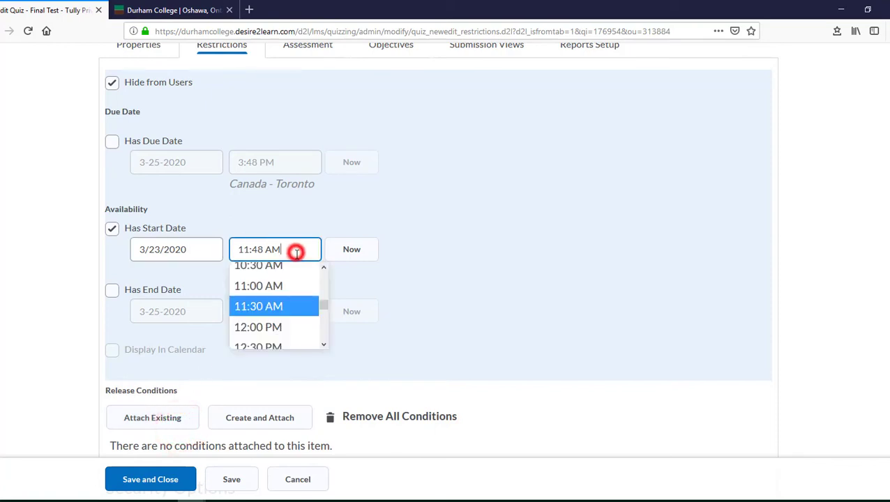
scroll(282, 302, "up", 3)
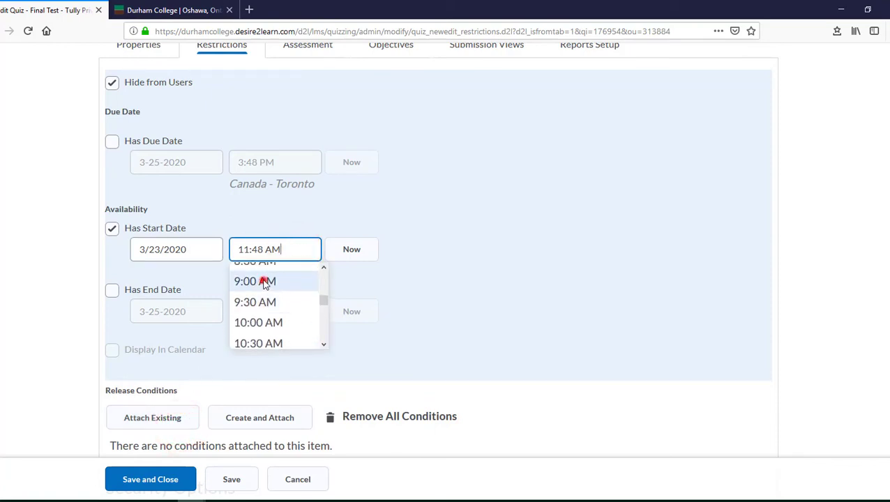
left_click(265, 281)
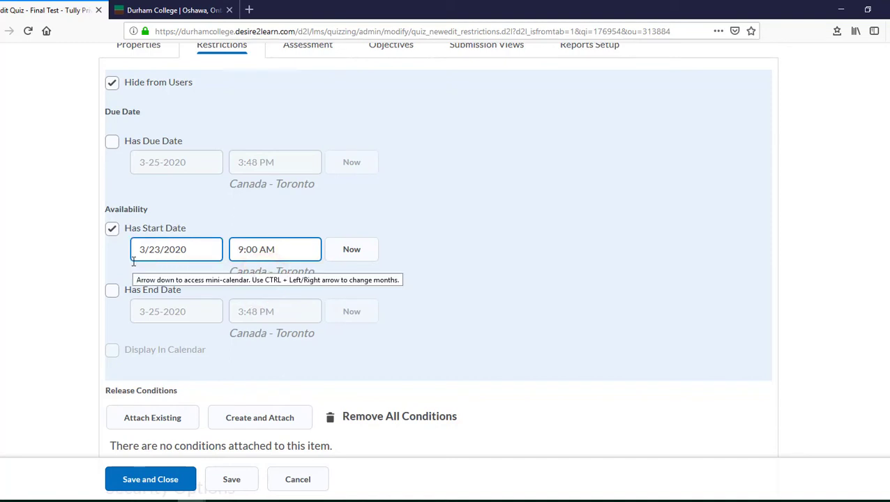
Enable an end date for the quiz's availability and set it to 3/23/2020 at 12:00 PM
left_click(112, 291)
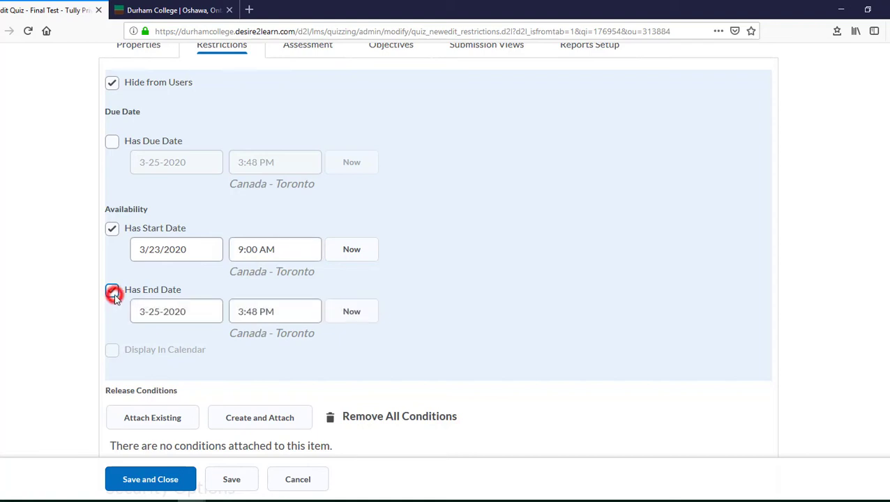
left_click(202, 312)
left_click(177, 250)
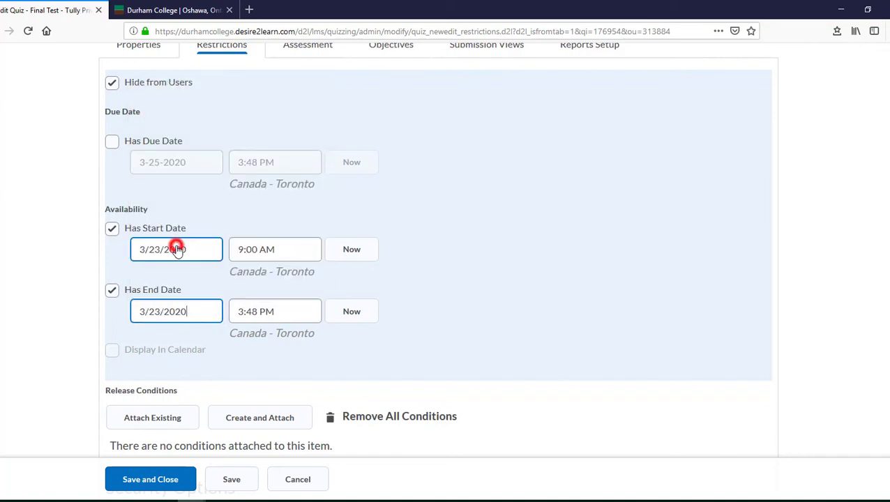
left_click(279, 312)
scroll(286, 369, "up", 3)
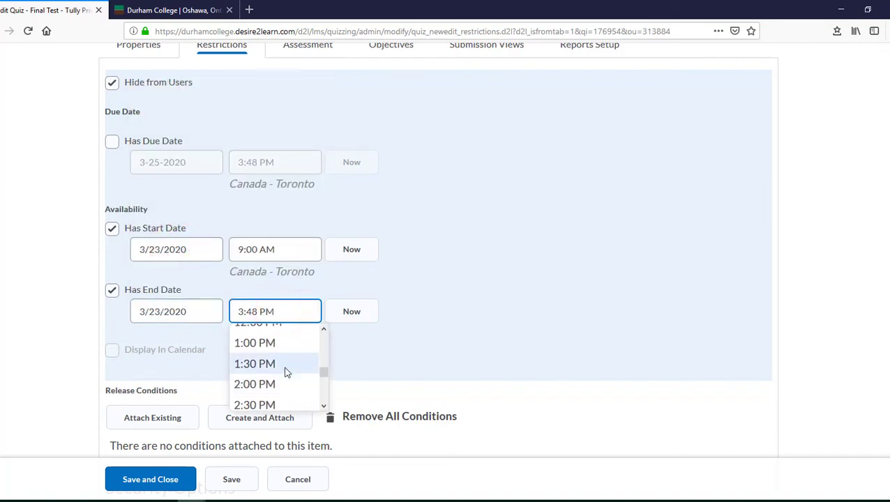
scroll(280, 353, "up", 2)
left_click(276, 378)
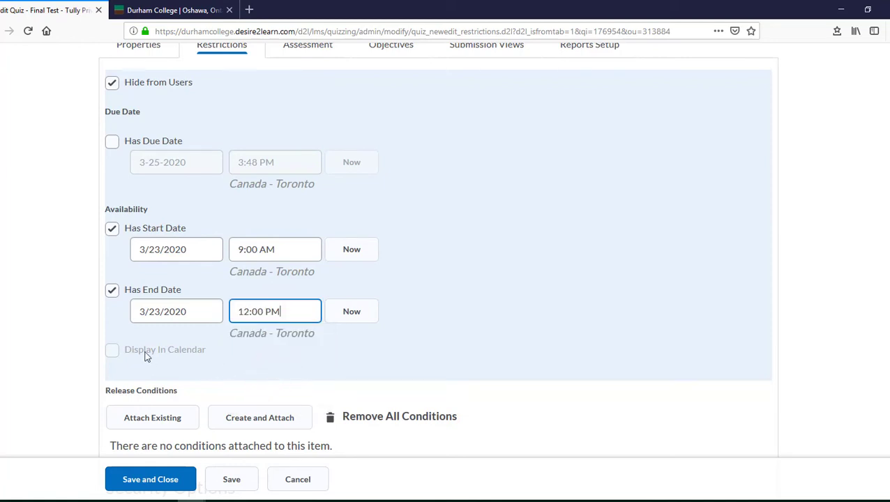
left_click(40, 292)
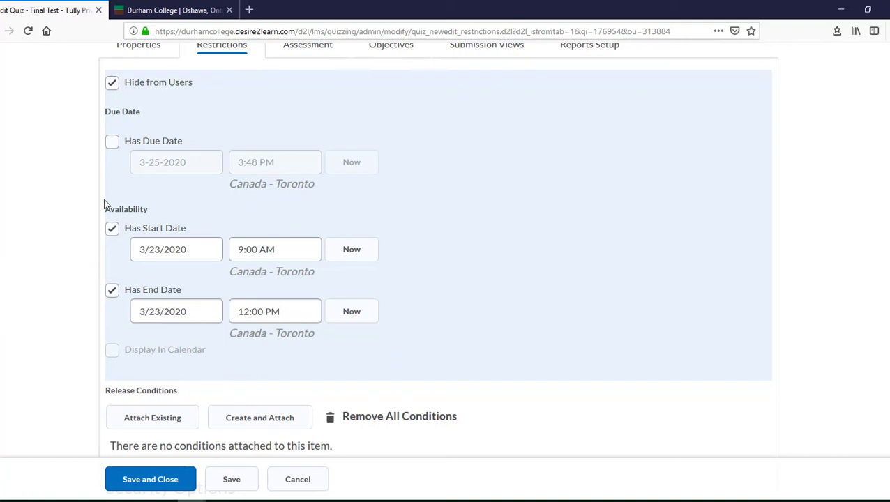
Make the Final Test quiz visible by turning off Hide from Users
left_click(114, 85)
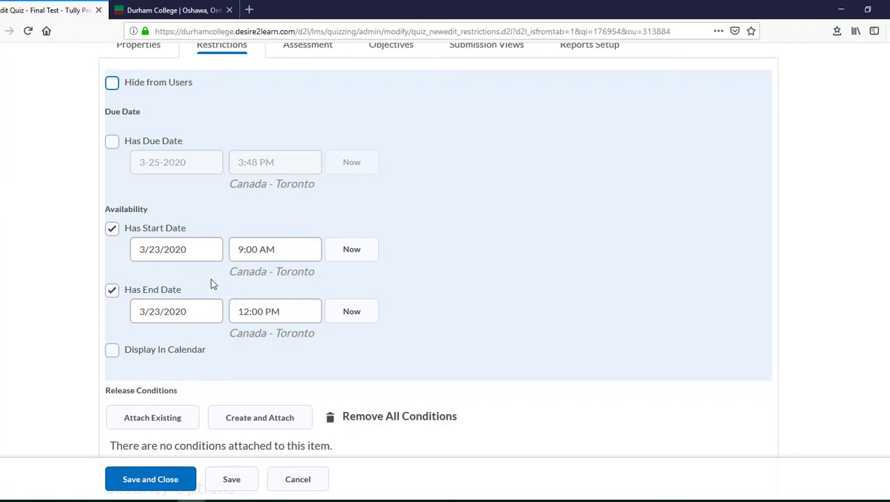
left_click(220, 302)
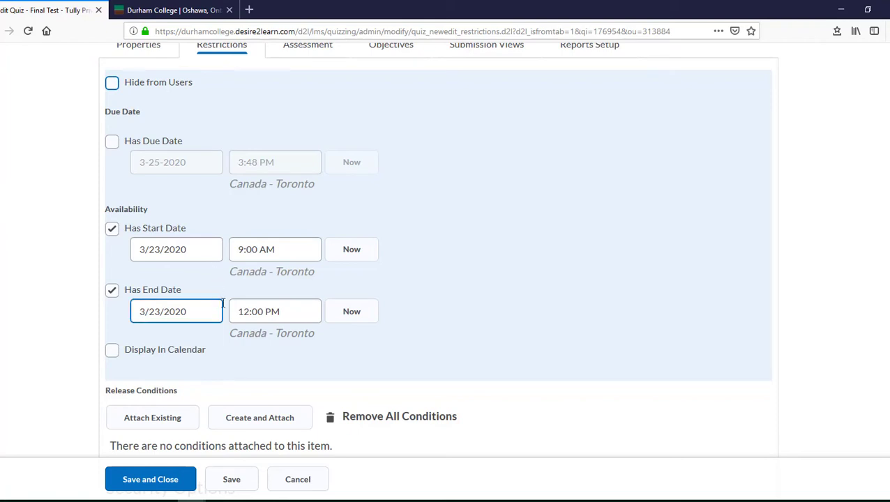
scroll(33, 291, "down", 5)
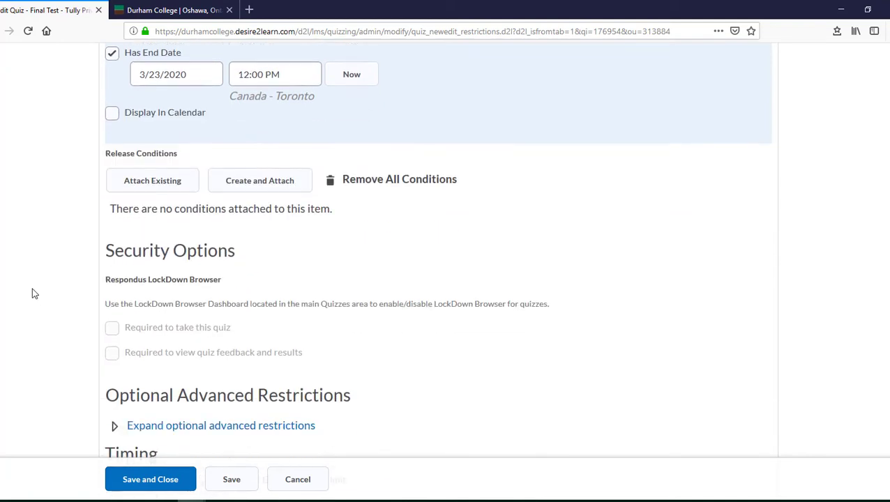
Enforce a time limit of 60 minutes on the quiz with a 5-minute grace period
scroll(32, 293, "down", 3)
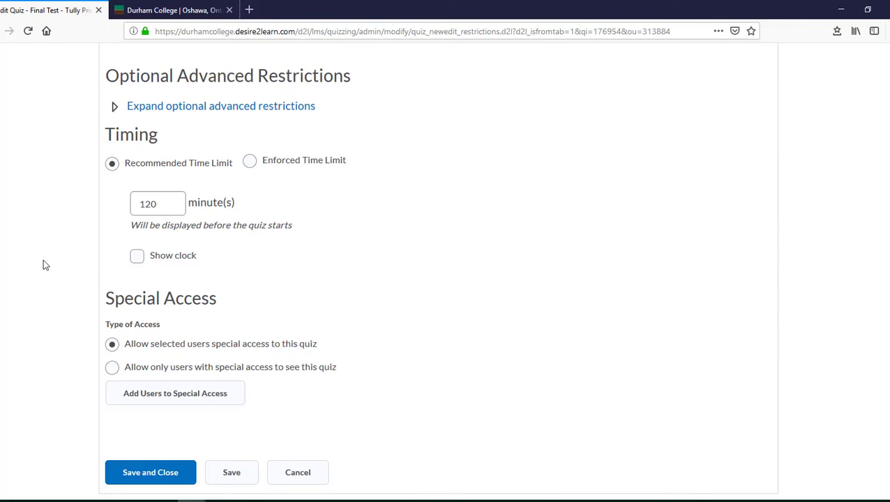
left_click(251, 162)
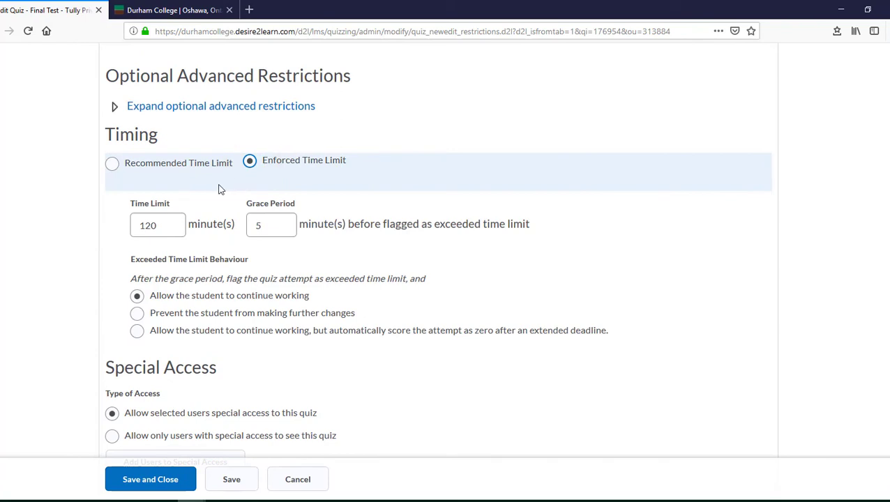
left_click_drag(172, 224, 139, 224)
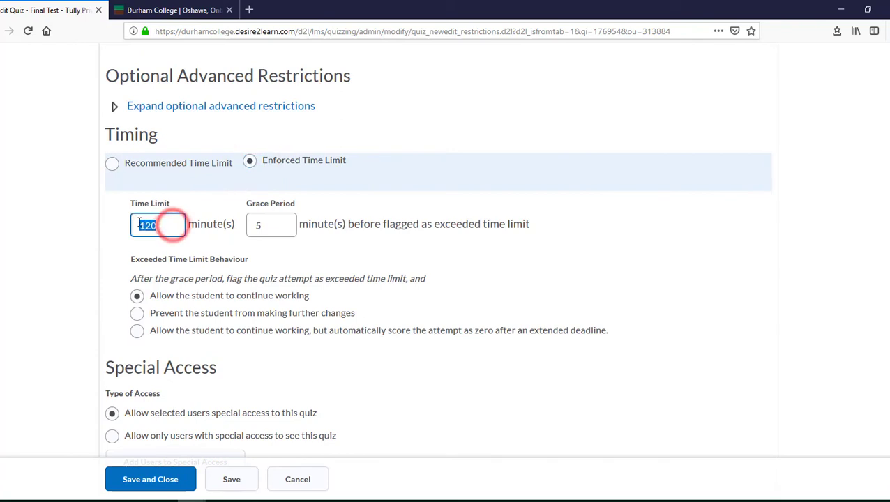
type("60")
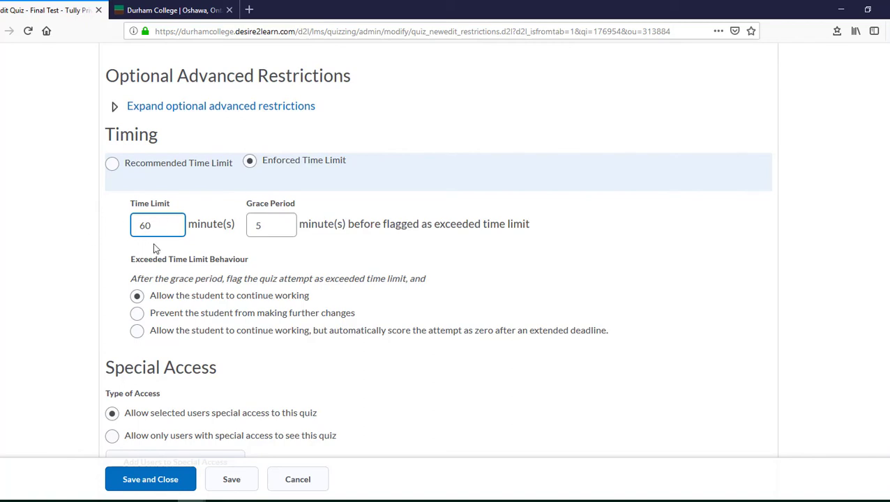
left_click(274, 228)
left_click(276, 225)
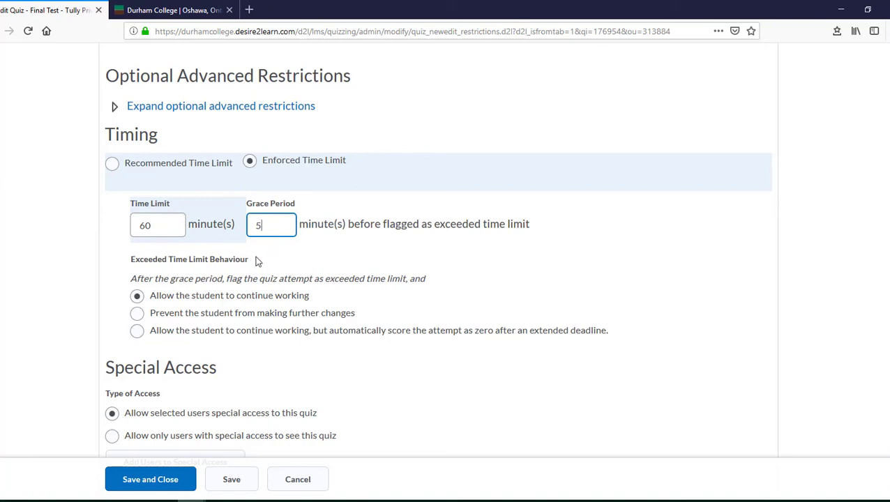
Set the exceeded time limit behaviour to prevent the student from making further changes
left_click(138, 297)
left_click(138, 313)
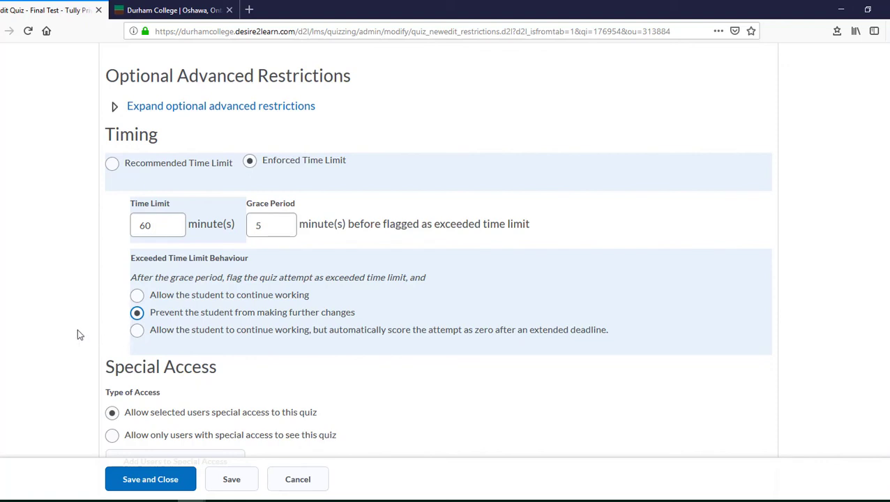
scroll(77, 333, "down", 2)
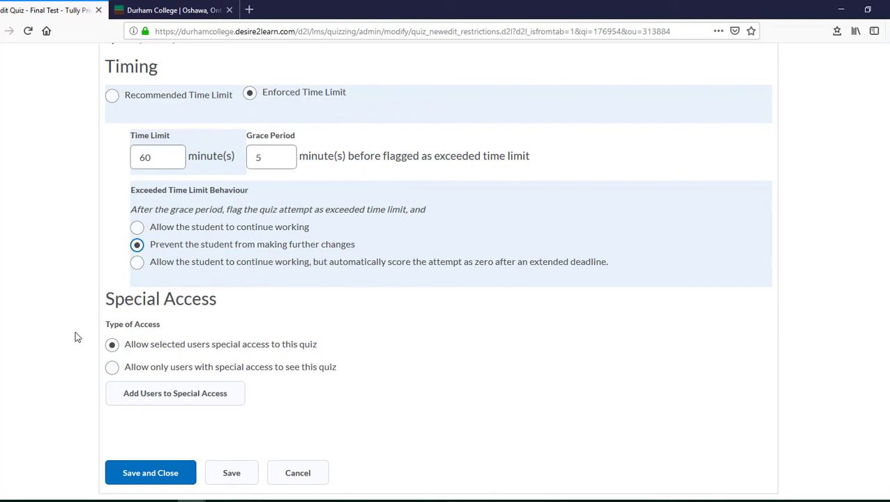
In the quiz's assessment settings, allow attempts to be set as graded immediately upon completion
scroll(78, 338, "up", 15)
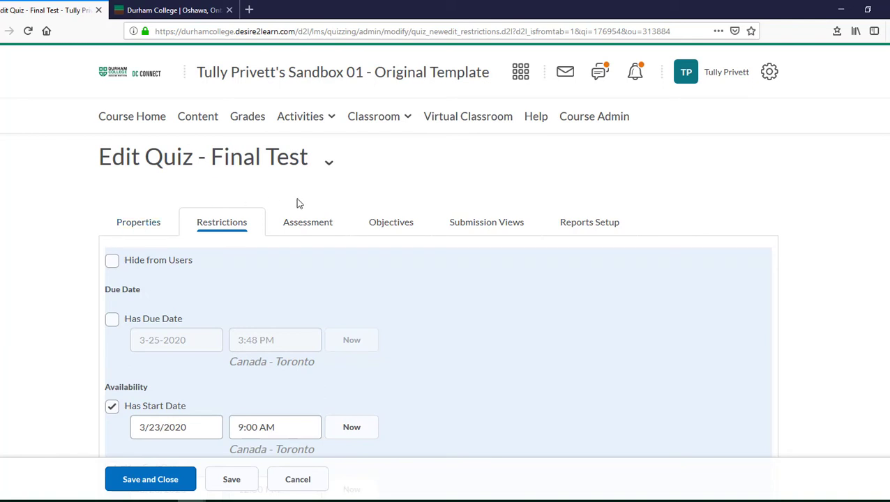
left_click(326, 227)
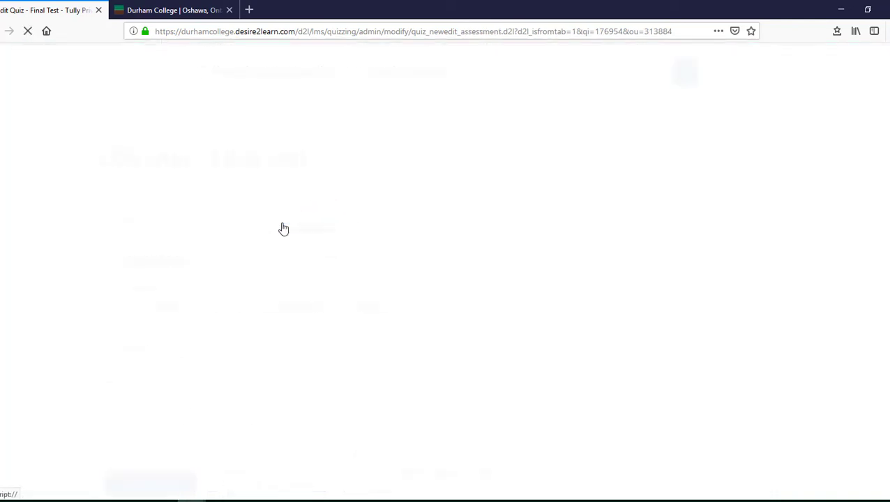
scroll(57, 252, "down", 3)
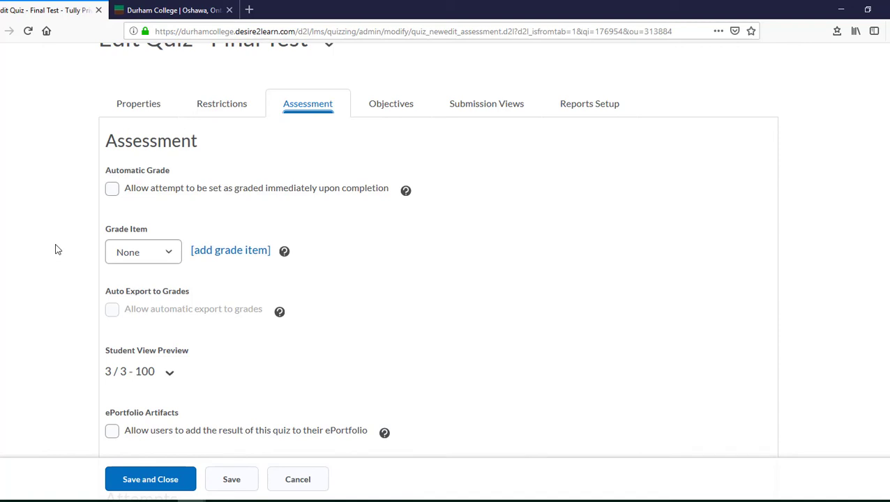
left_click(113, 189)
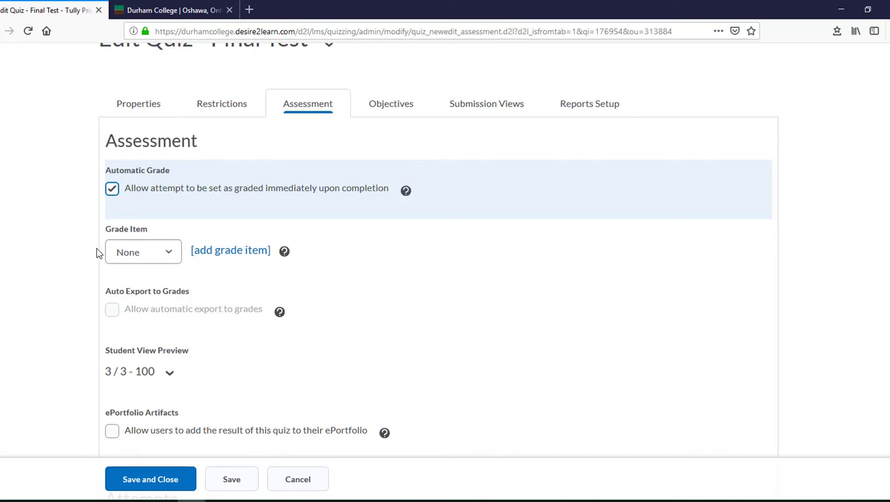
Link the quiz to the Final Test grade item and allow automatic export to grades
left_click(169, 255)
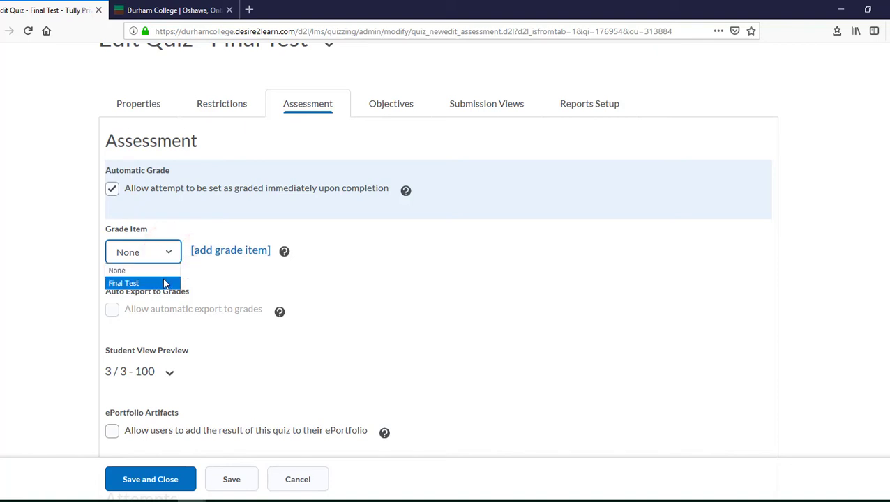
left_click(166, 284)
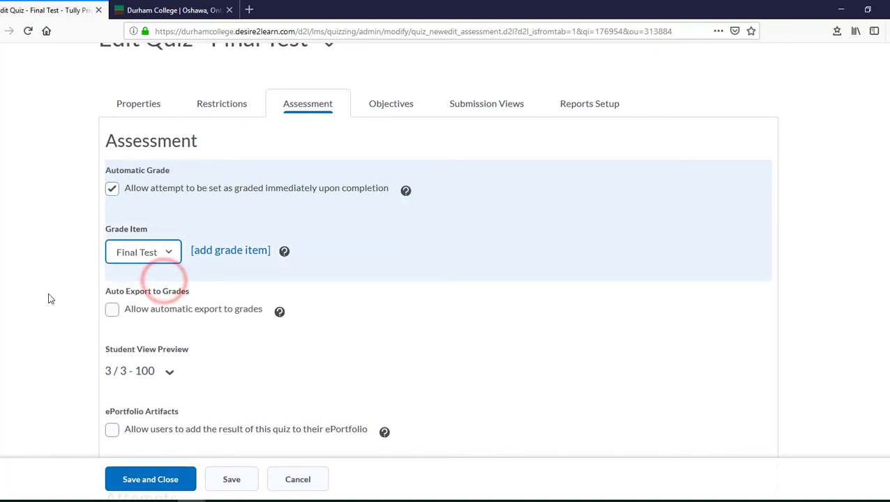
scroll(49, 298, "down", 2)
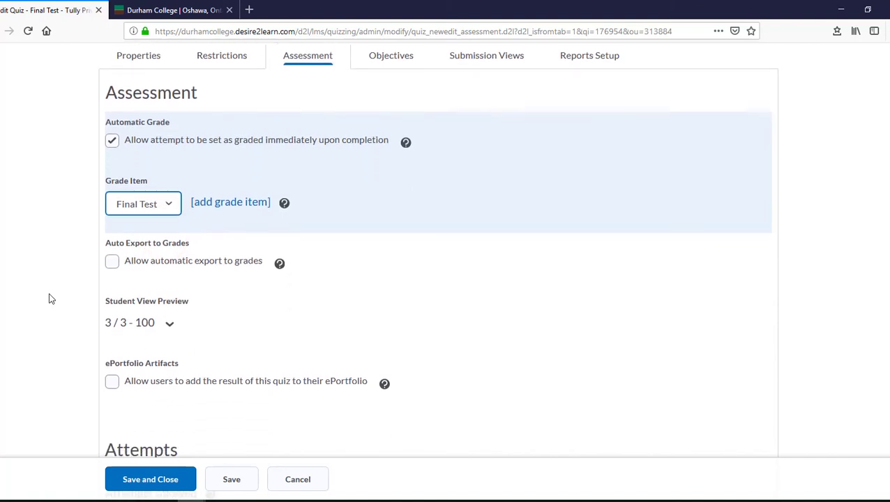
left_click(111, 250)
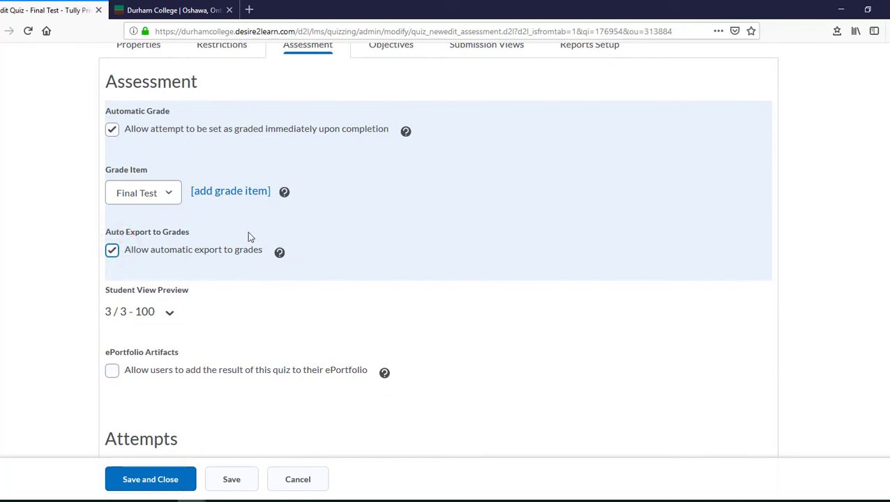
Check the available choices for the number of attempts allowed, leaving the selection at 1
scroll(57, 289, "down", 5)
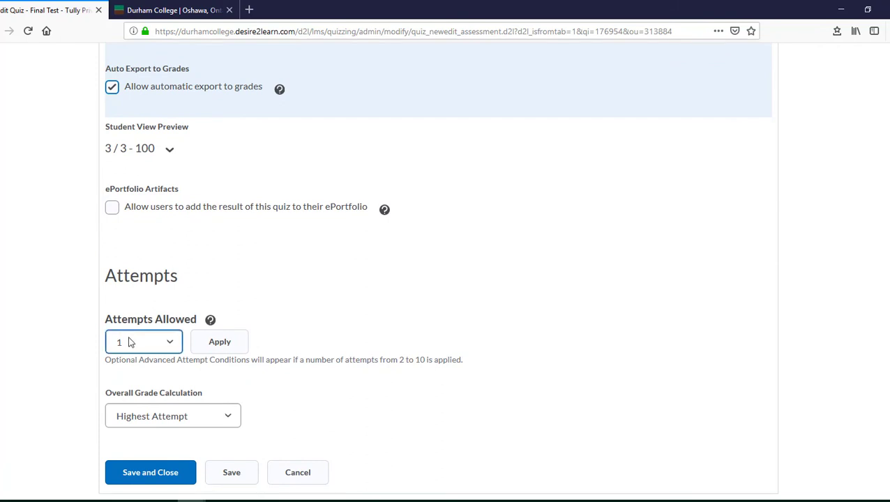
left_click(170, 343)
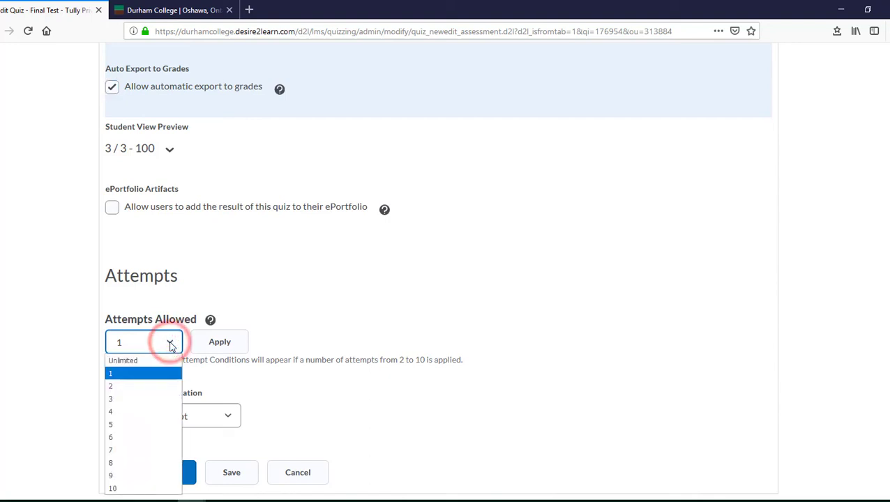
left_click(171, 344)
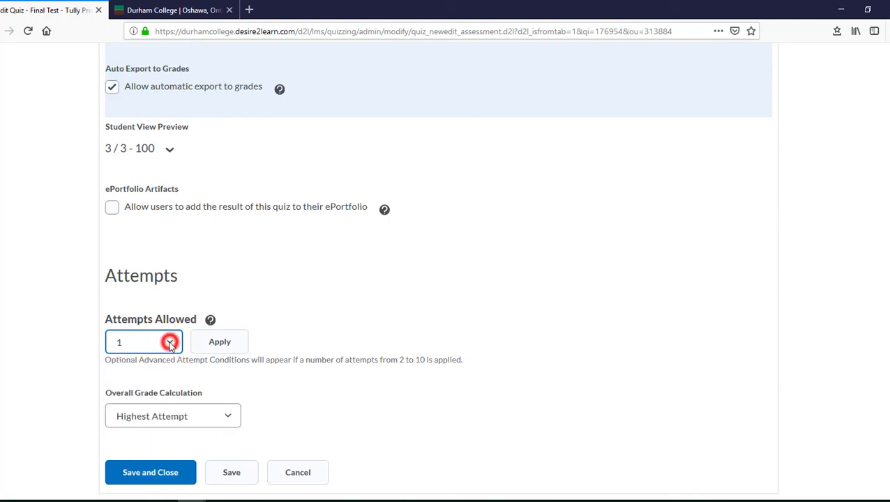
Review the quiz's properties, including its question list, paging and shuffle options, description, introduction and advanced properties
scroll(45, 352, "up", 5)
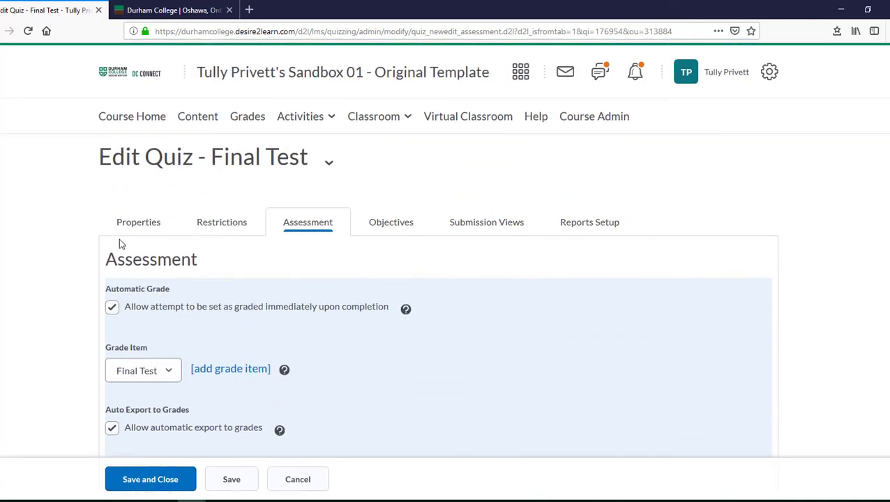
left_click(133, 222)
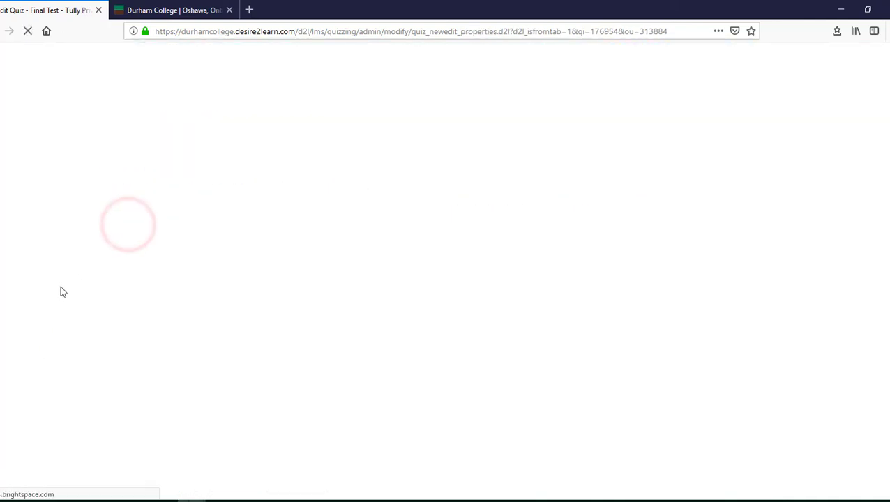
scroll(60, 292, "down", 3)
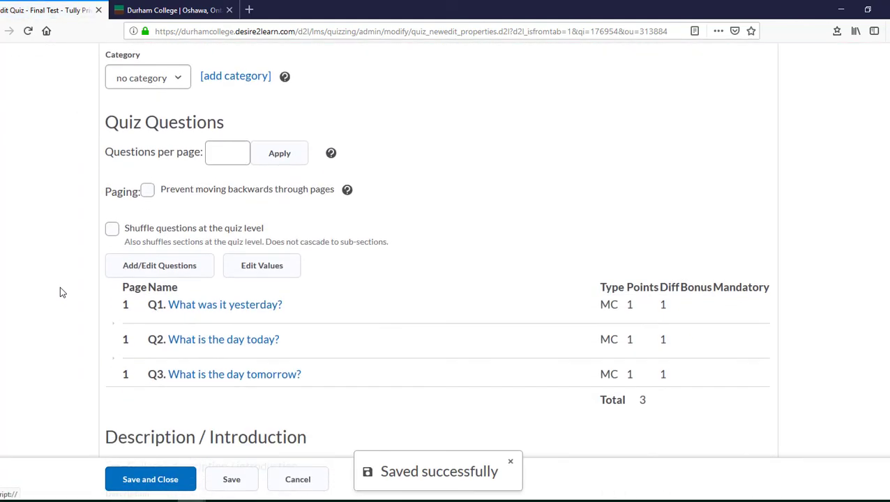
scroll(60, 291, "down", 3)
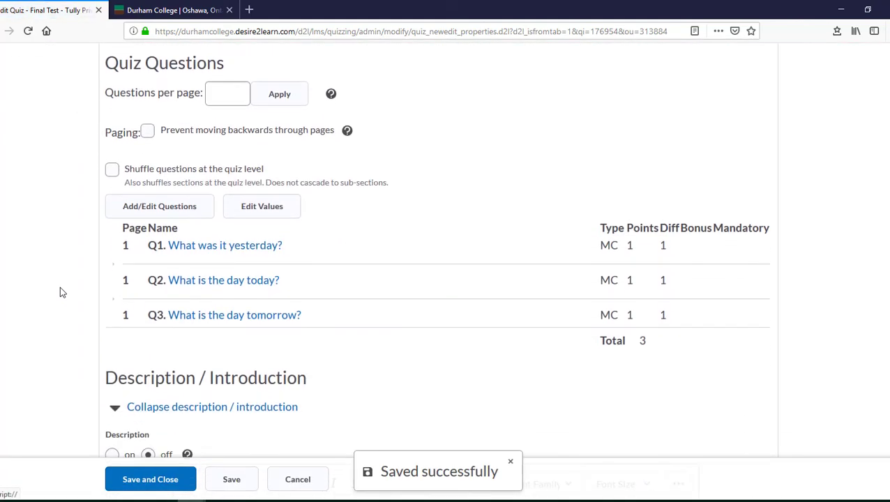
scroll(60, 291, "down", 2)
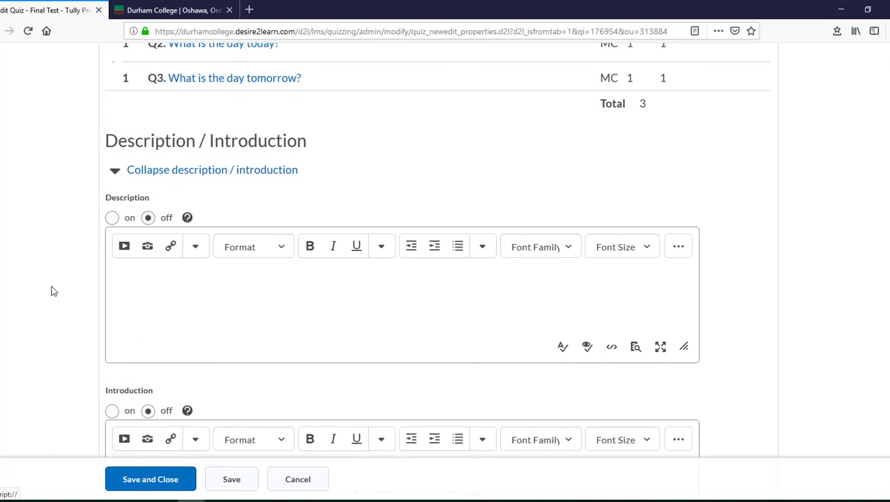
scroll(54, 290, "down", 1)
scroll(54, 290, "down", 2)
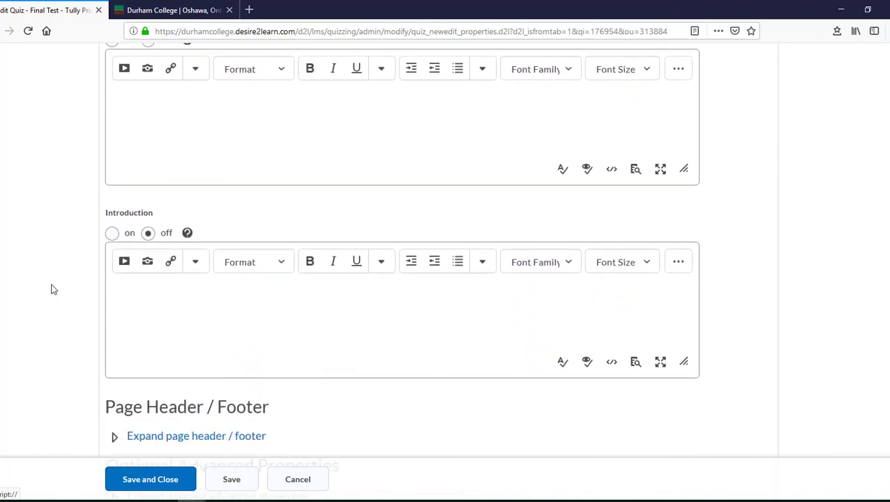
scroll(54, 290, "up", 1)
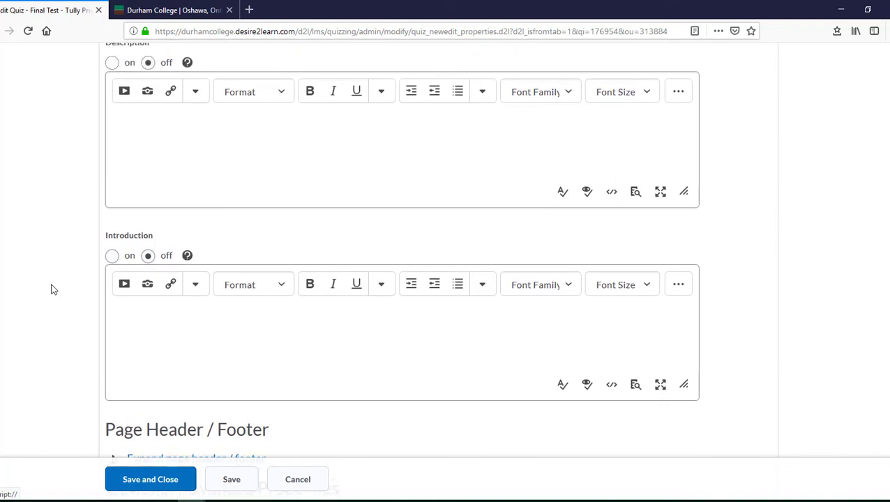
scroll(53, 290, "down", 3)
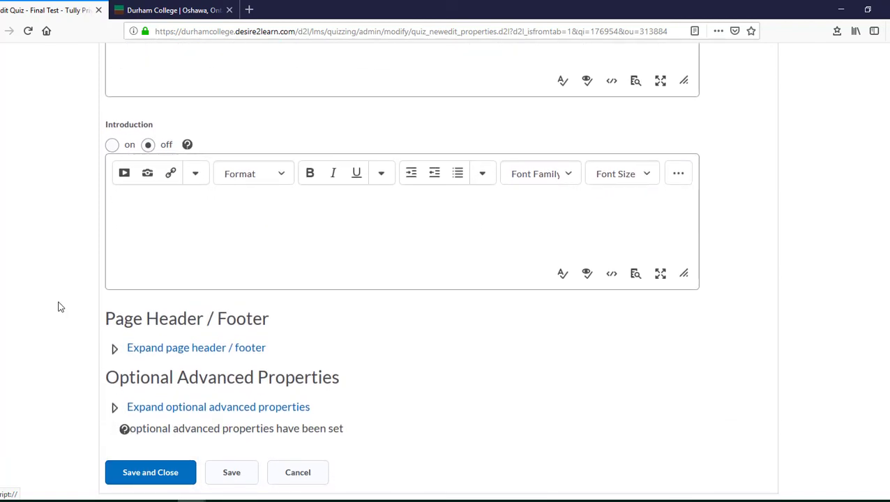
scroll(78, 339, "up", 15)
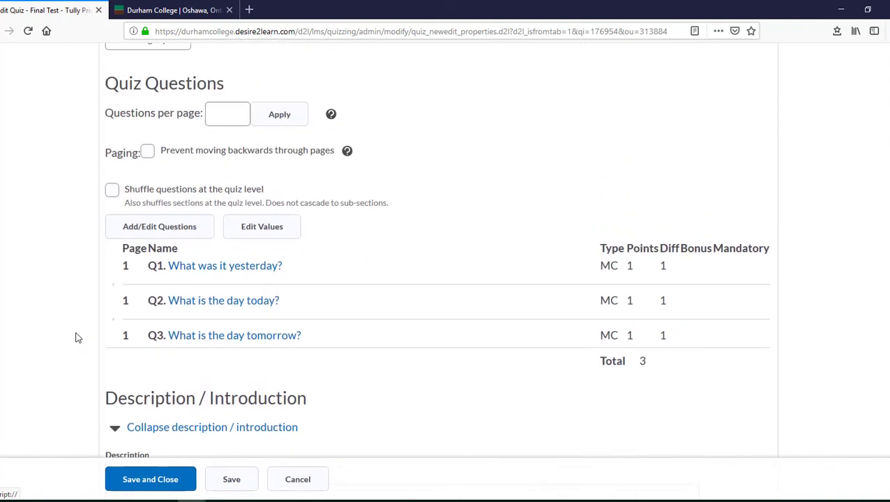
scroll(76, 342, "up", 2)
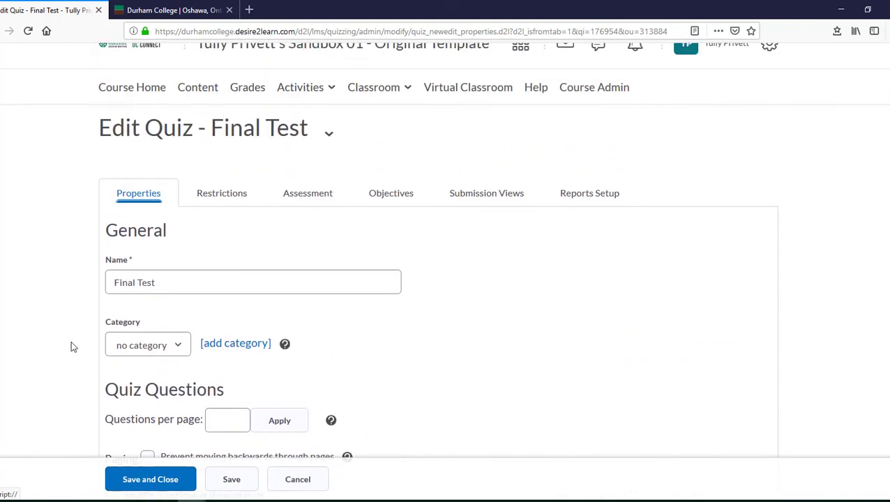
Save the Final Test quiz and return to the list of quizzes
left_click(164, 480)
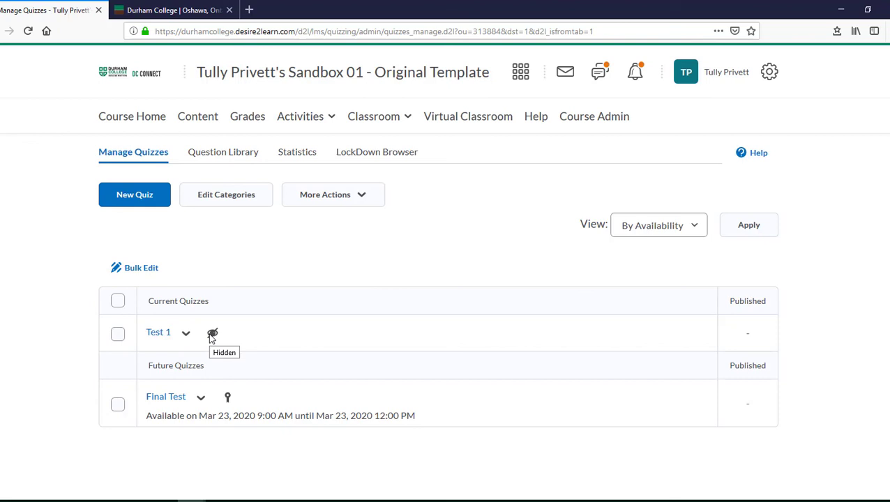
Reopen Final Test to check its visibility and availability restrictions, and save and close the quiz again
left_click(160, 401)
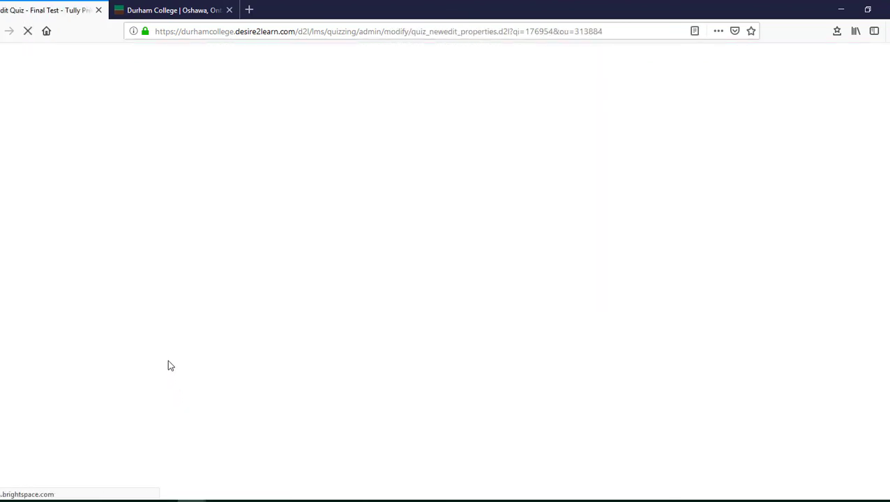
left_click(221, 224)
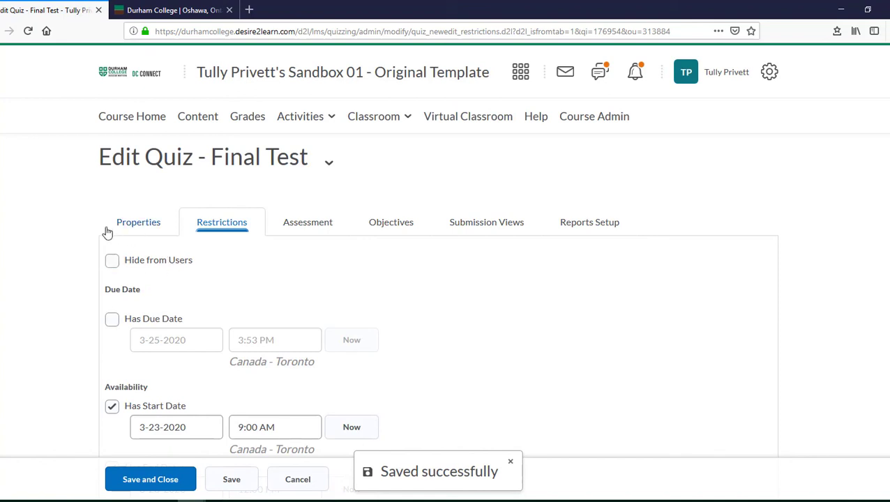
left_click(163, 478)
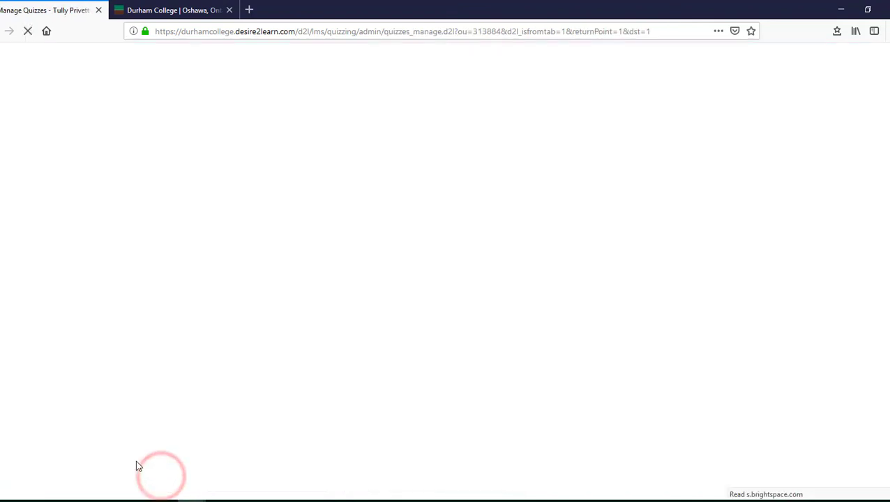